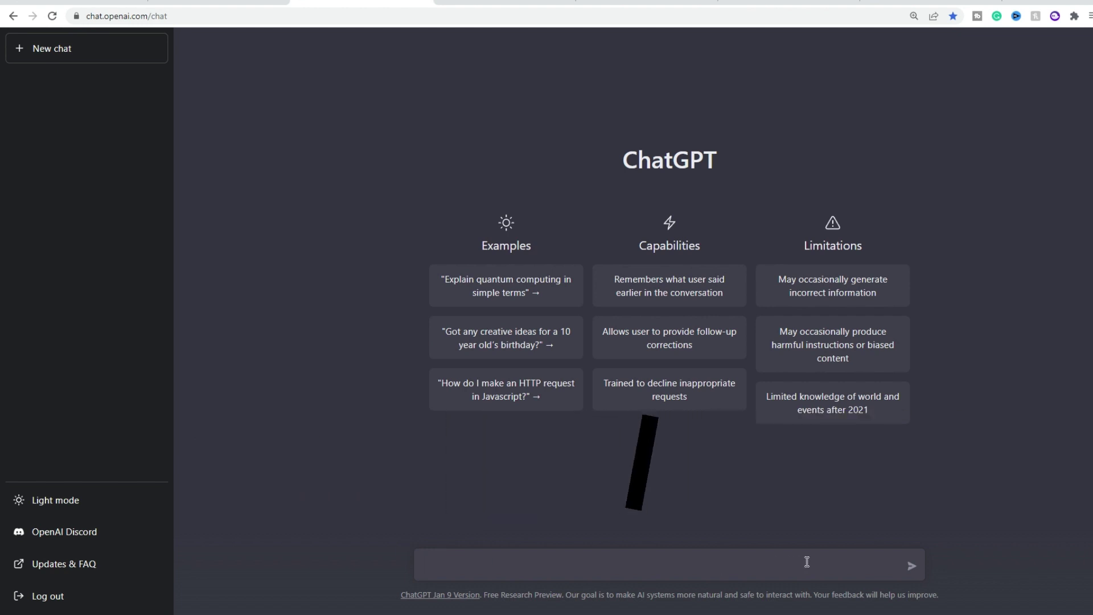
Switch the chat interface to light mode and back to dark mode.
left_click(79, 505)
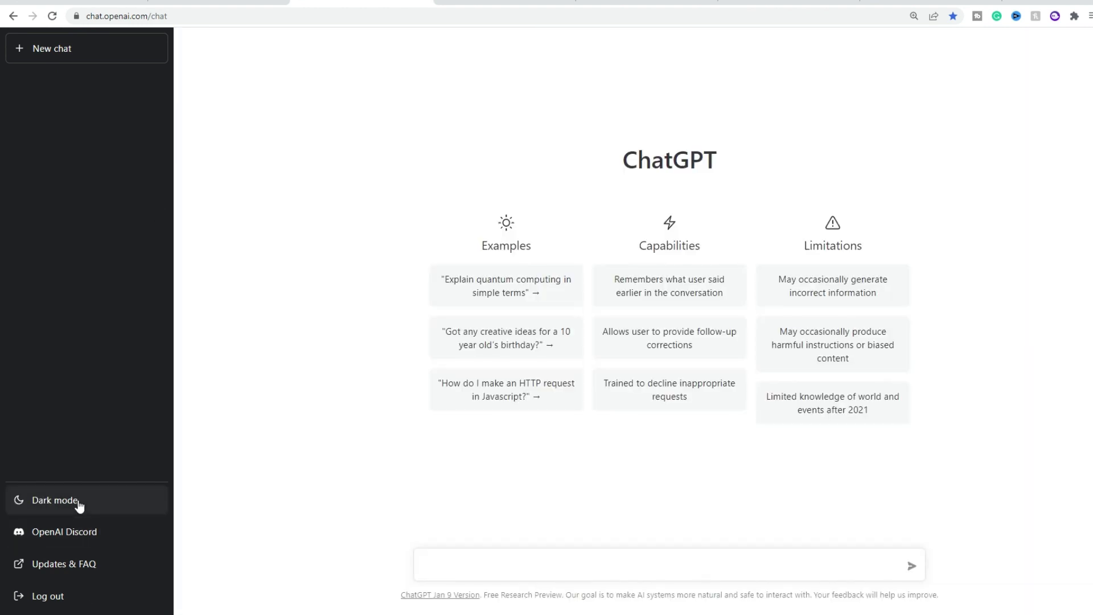
left_click(79, 506)
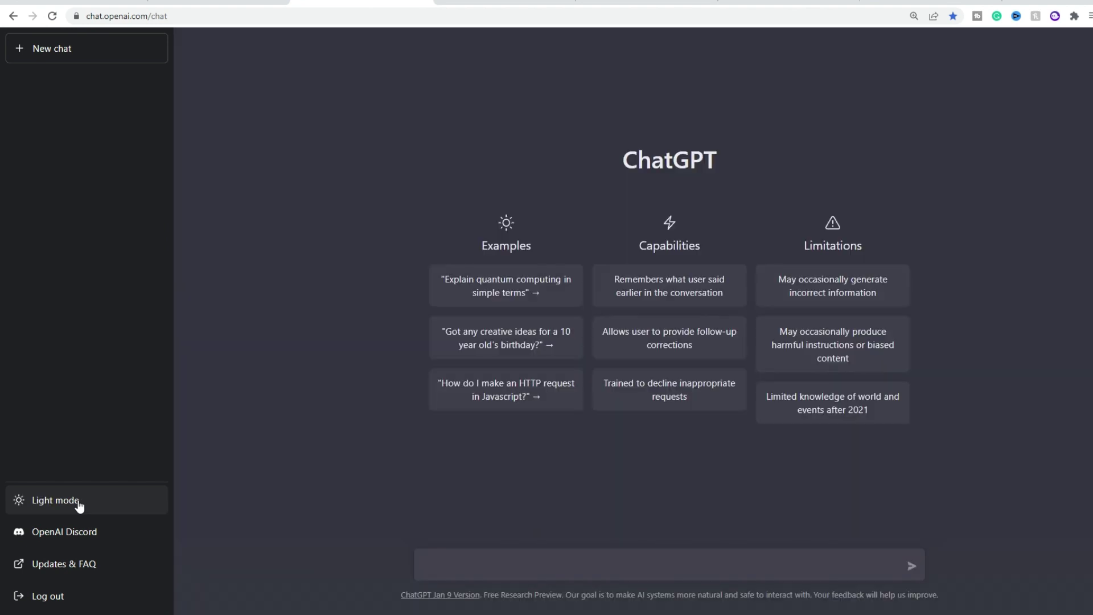
left_click(79, 506)
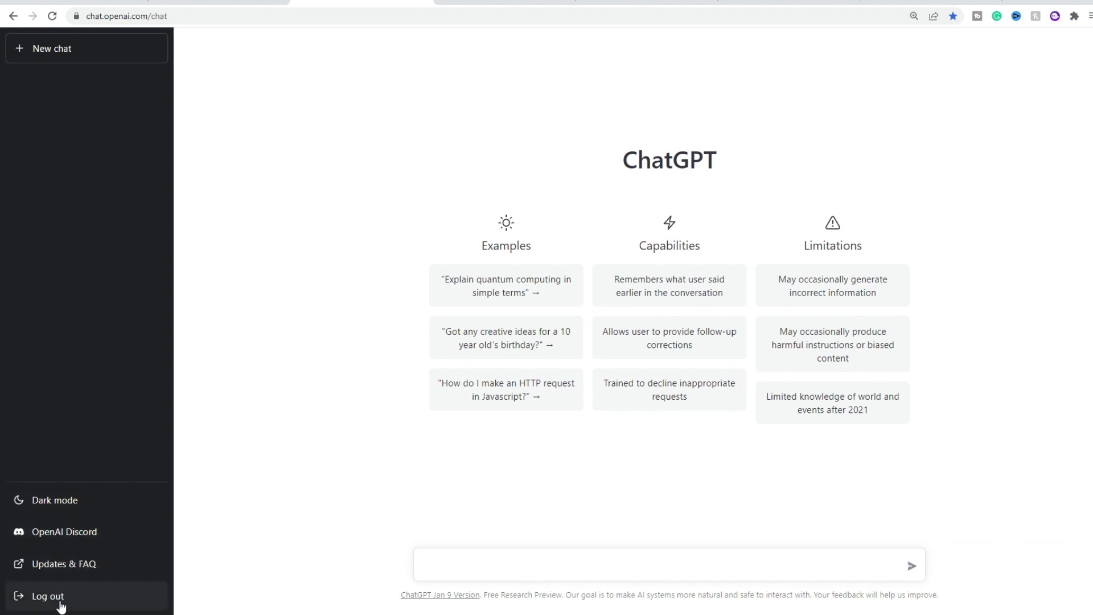
left_click(81, 505)
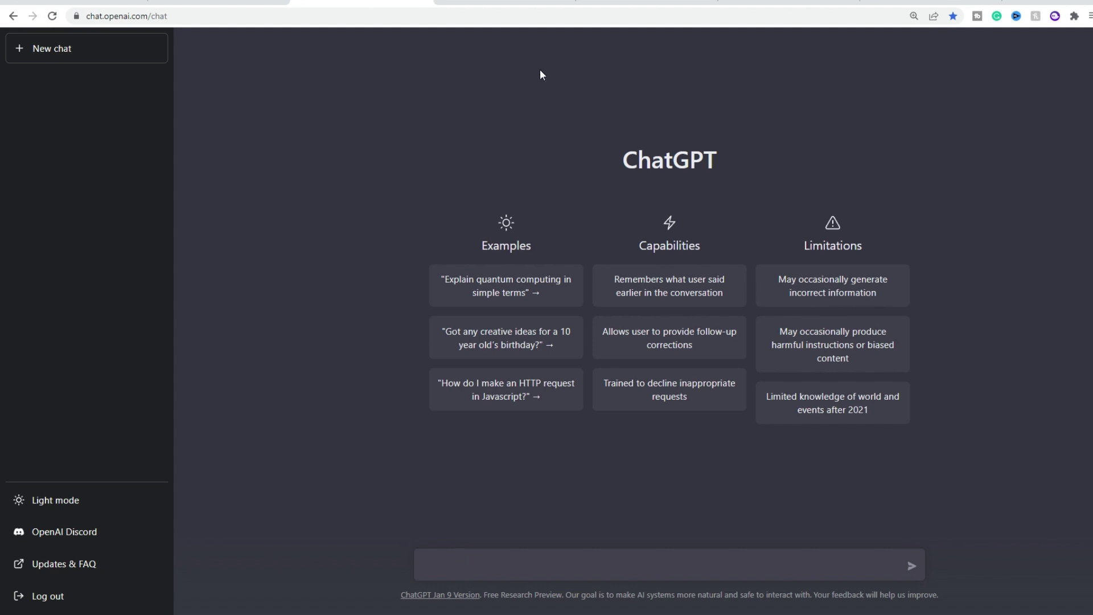
Switch to the Google results for drinking water times, review them, and select the query text "what is best time to drink water?".
left_click(481, 3)
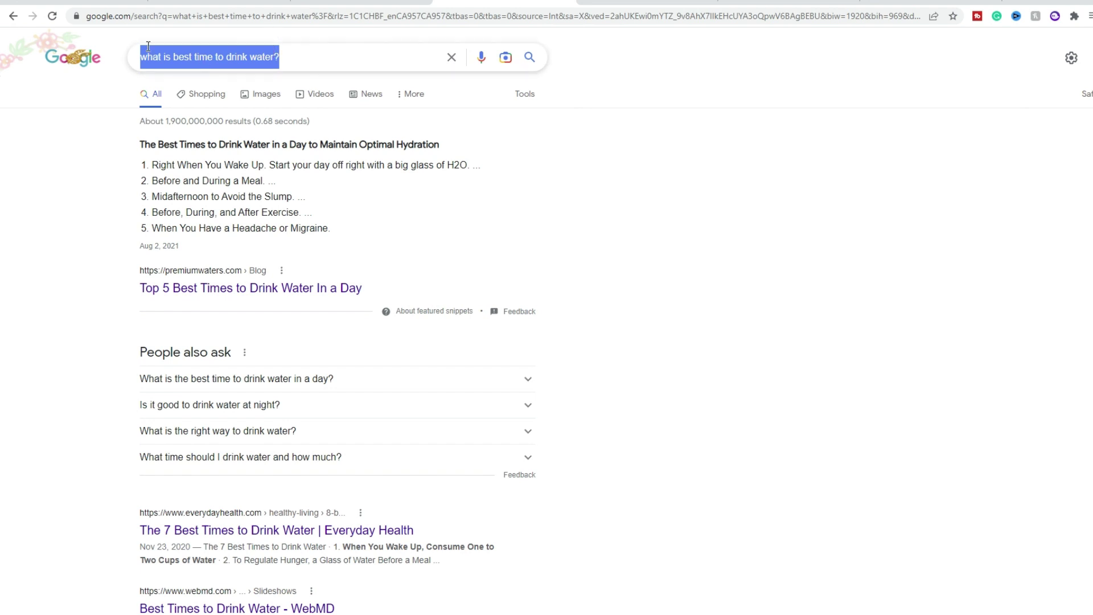
left_click(757, 154)
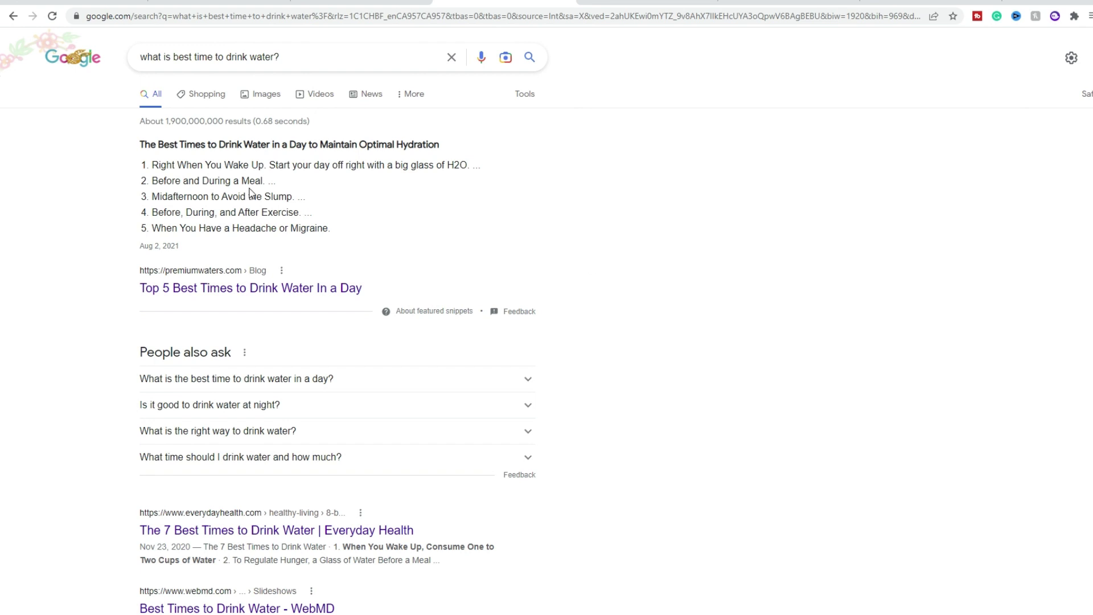
left_click(264, 63)
left_click_drag(268, 56, 124, 64)
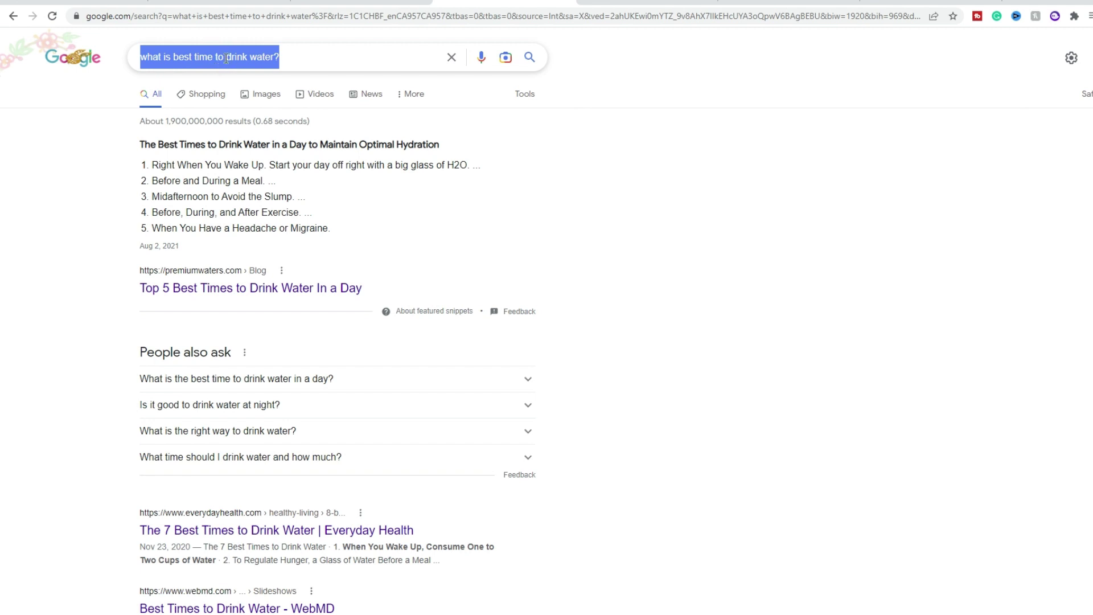
From the Google weight-loss results, run the suggested search "how to lose weight fast without exercise".
key("ctrl+Tab")
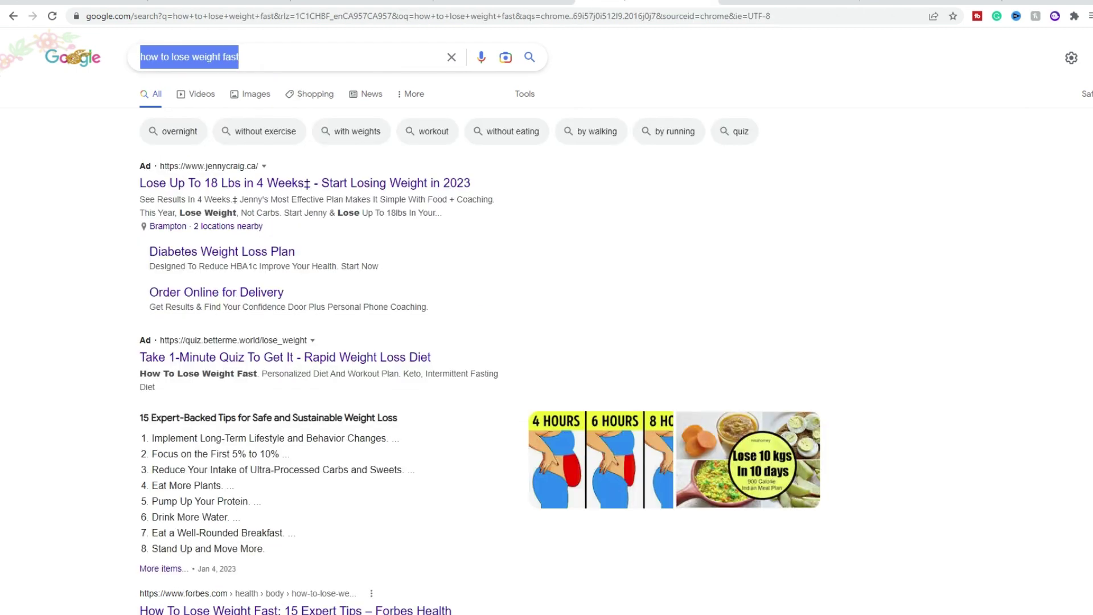
left_click(284, 59)
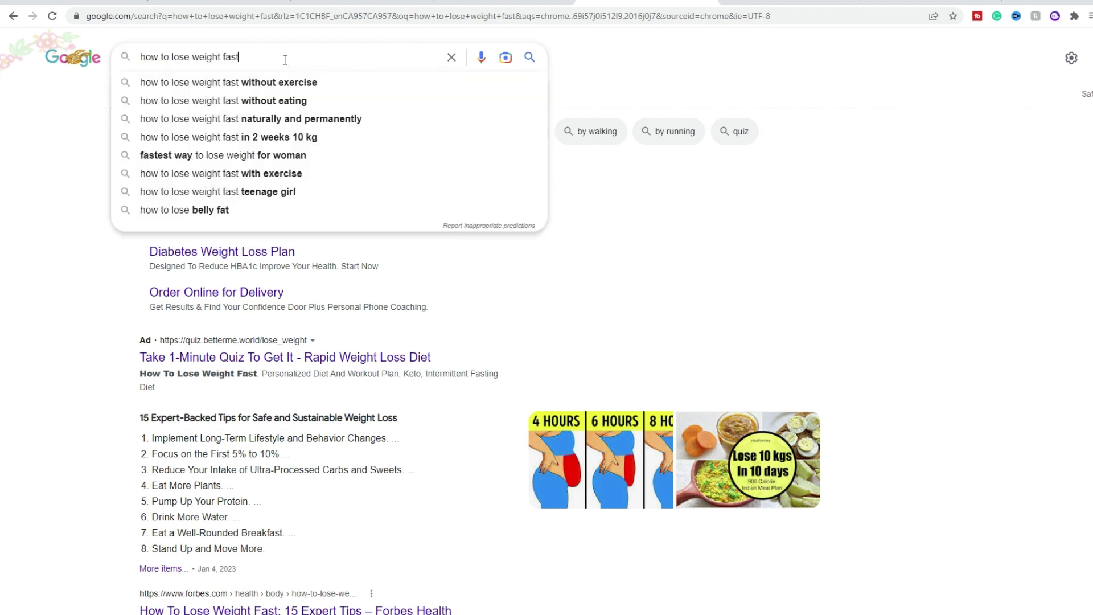
left_click(303, 84)
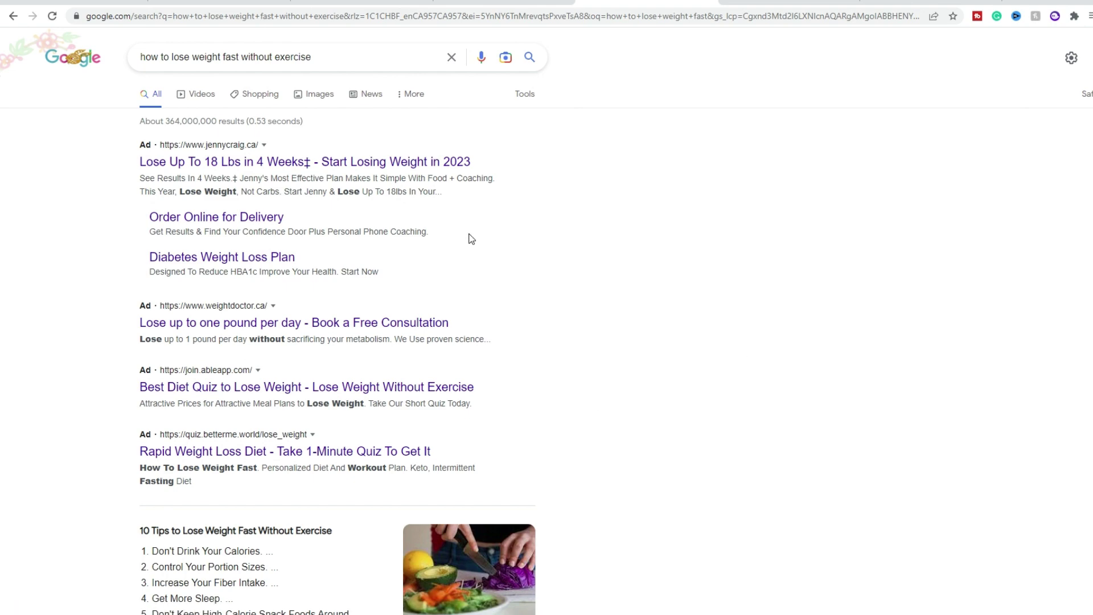
Copy the Google query "what is best time to drink water?" and submit it as a prompt in ChatGPT.
left_click(362, 3)
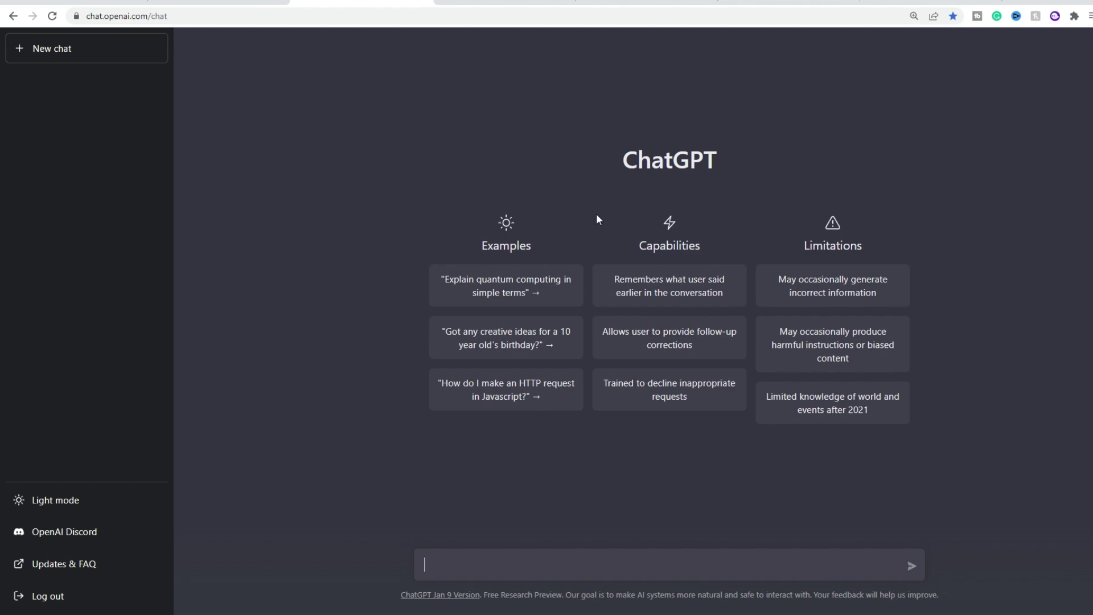
left_click(497, 3)
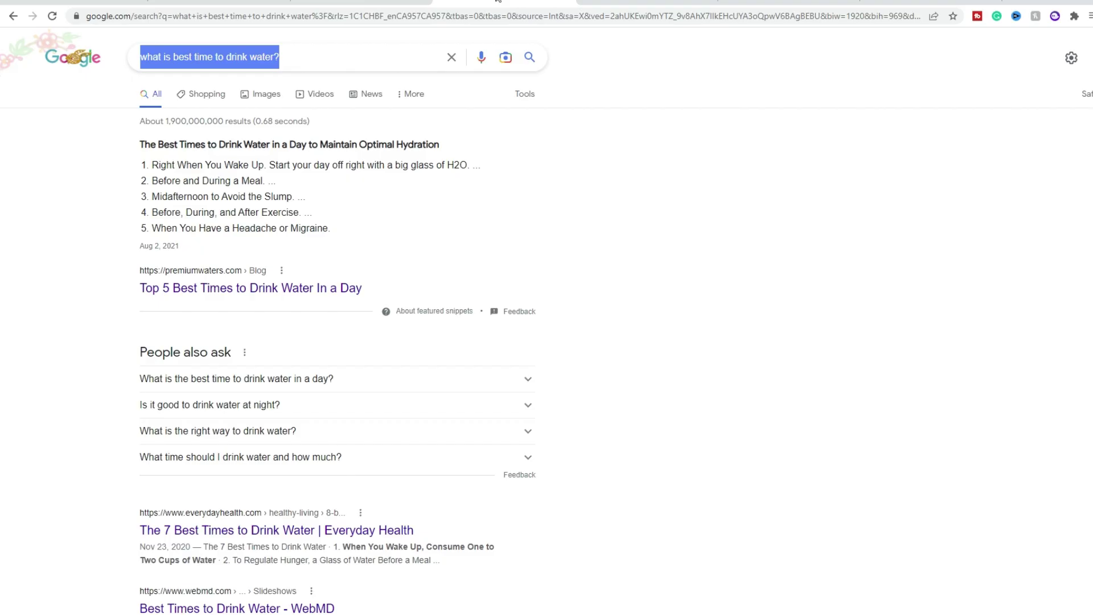
right_click(222, 61)
left_click(275, 105)
left_click(329, 6)
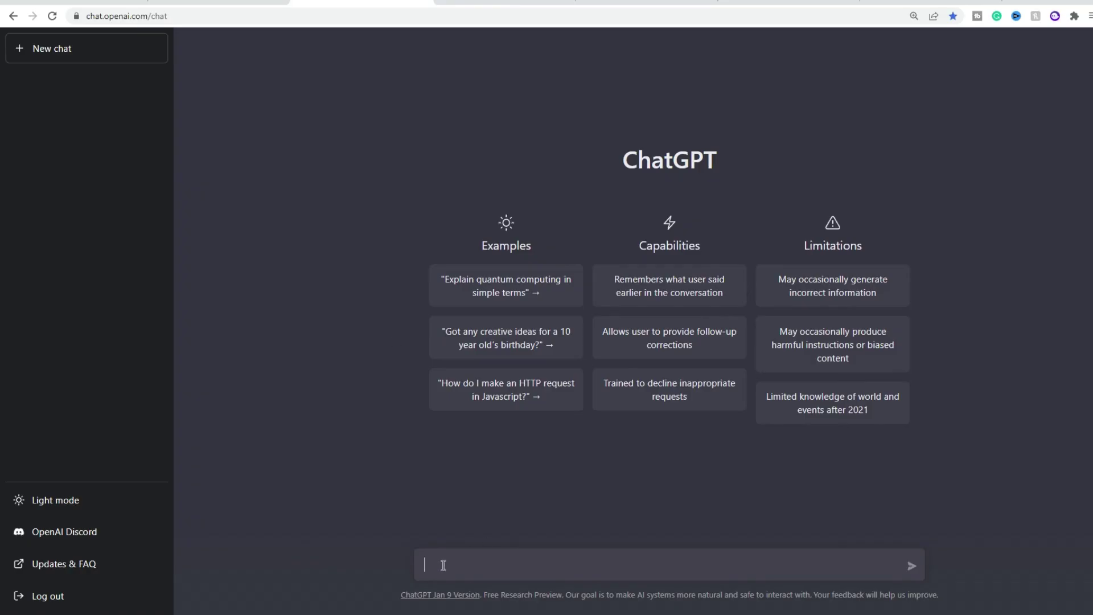
key("ctrl+v")
key("Return")
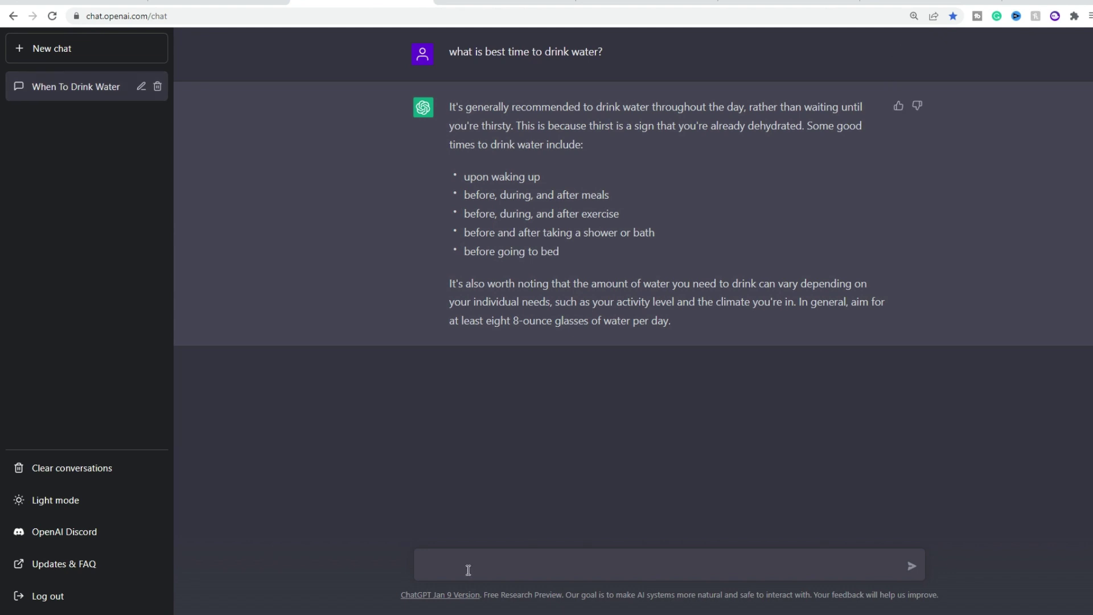
Ask the follow-up question "how much water one should drink?" in the same conversation.
type("ow much water one should drinmk")
key("BackSpace")
key("BackSpace")
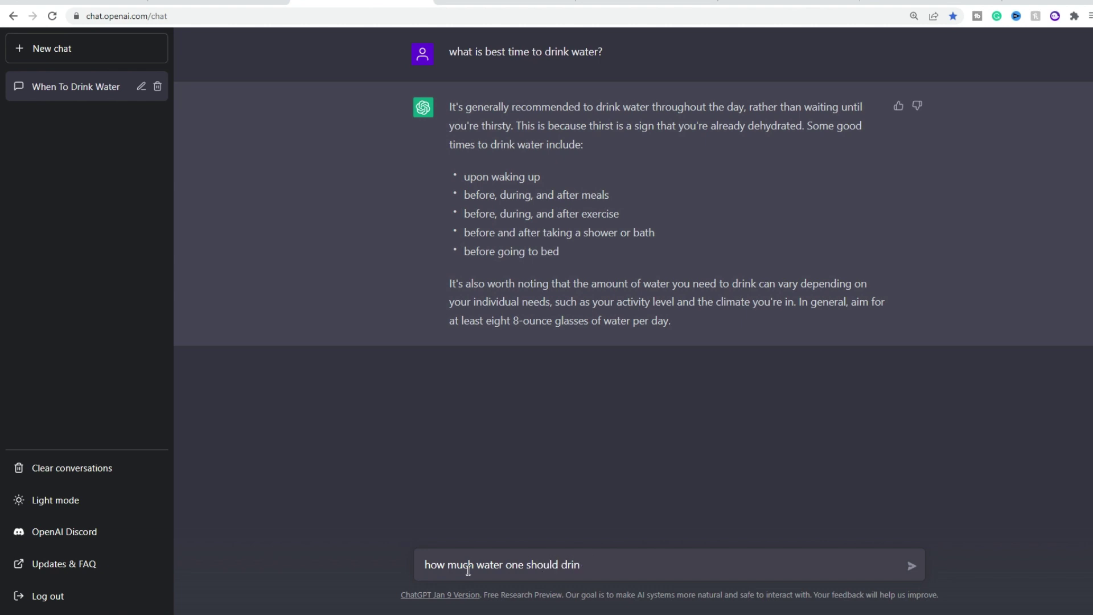
key("Return")
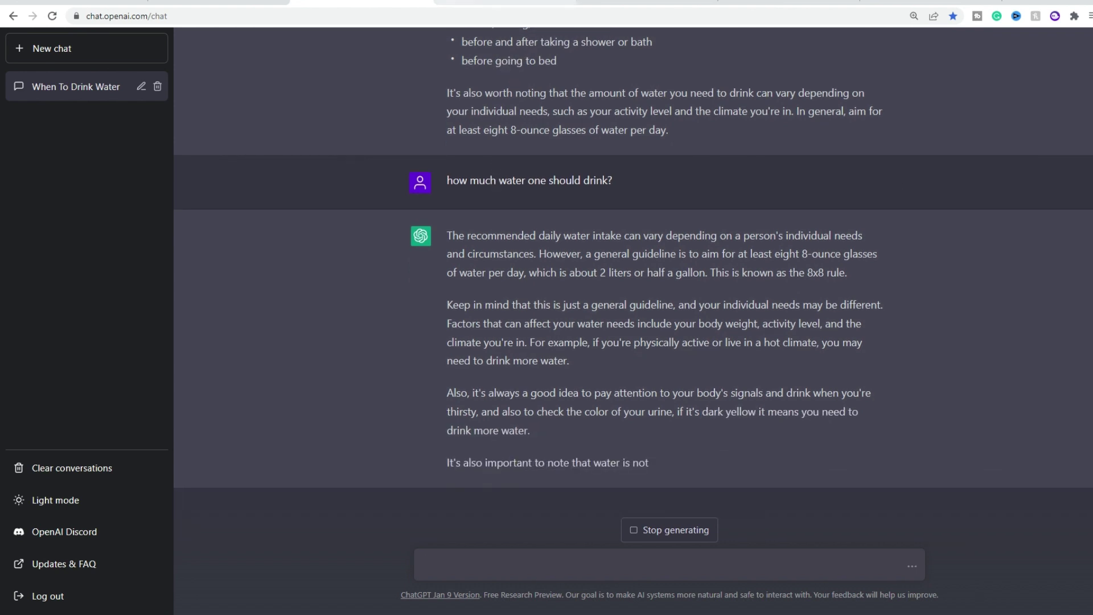
mouse_move(505, 3)
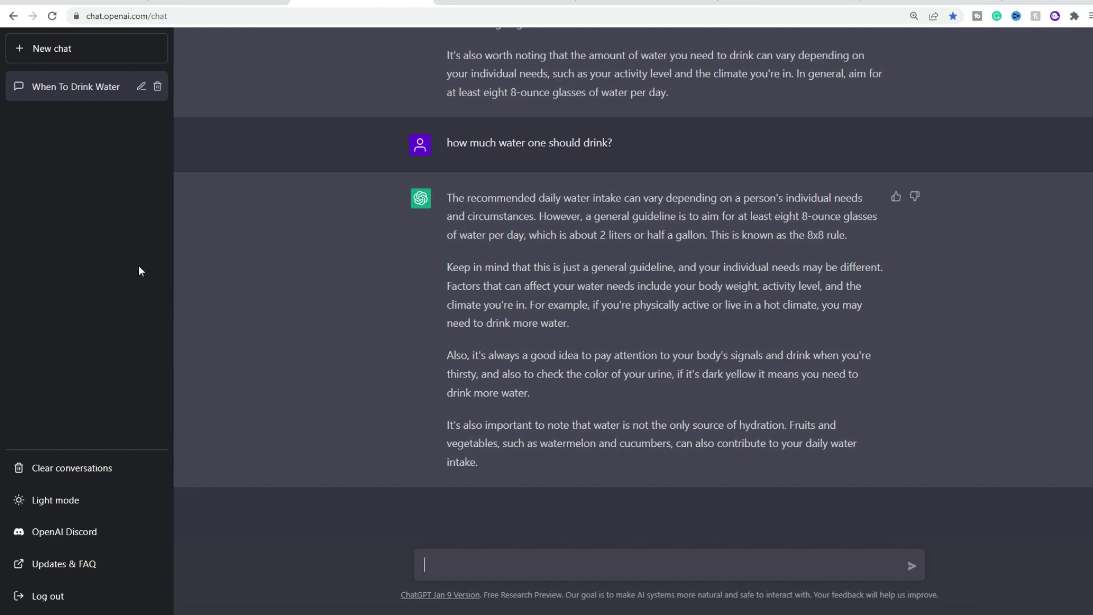
Start a new chat and submit the prompt "write a love letter for my girl friend".
left_click(50, 51)
left_click(602, 555)
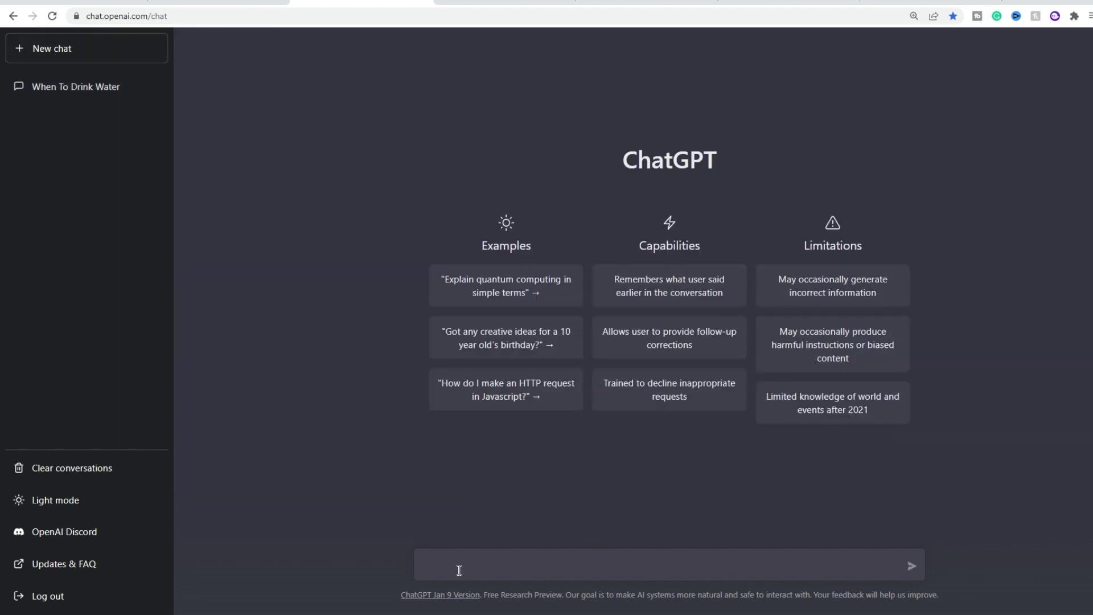
type("what is")
key("BackSpace")
key("BackSpace")
key("BackSpace")
type("write a")
type(" love lesster")
key("BackSpace")
type("tter")
type(" fr")
key("BackSpace")
type("or my girl friend")
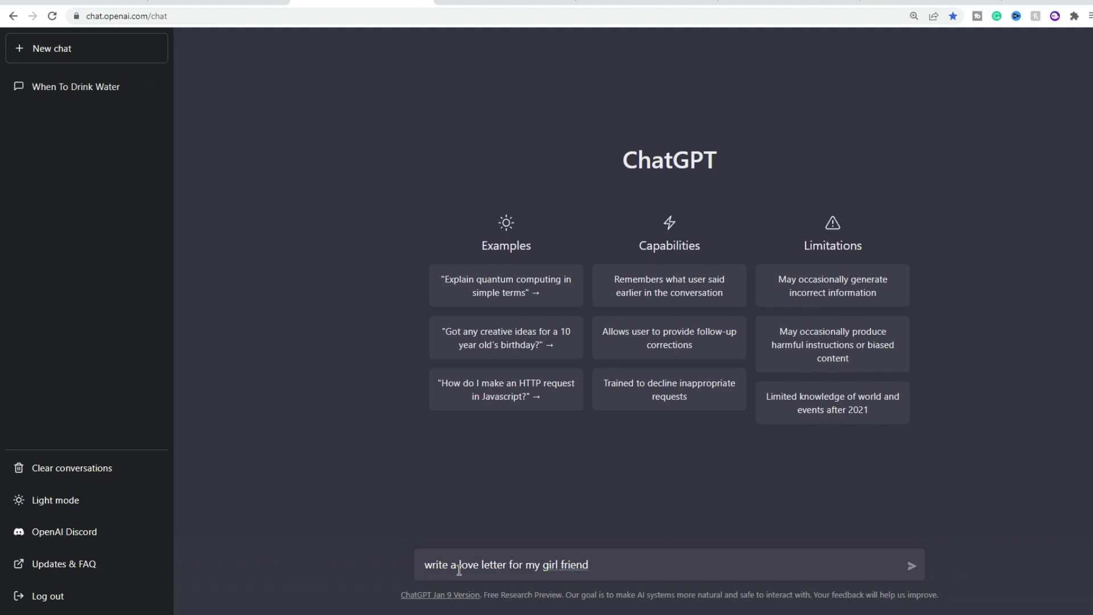
key("Return")
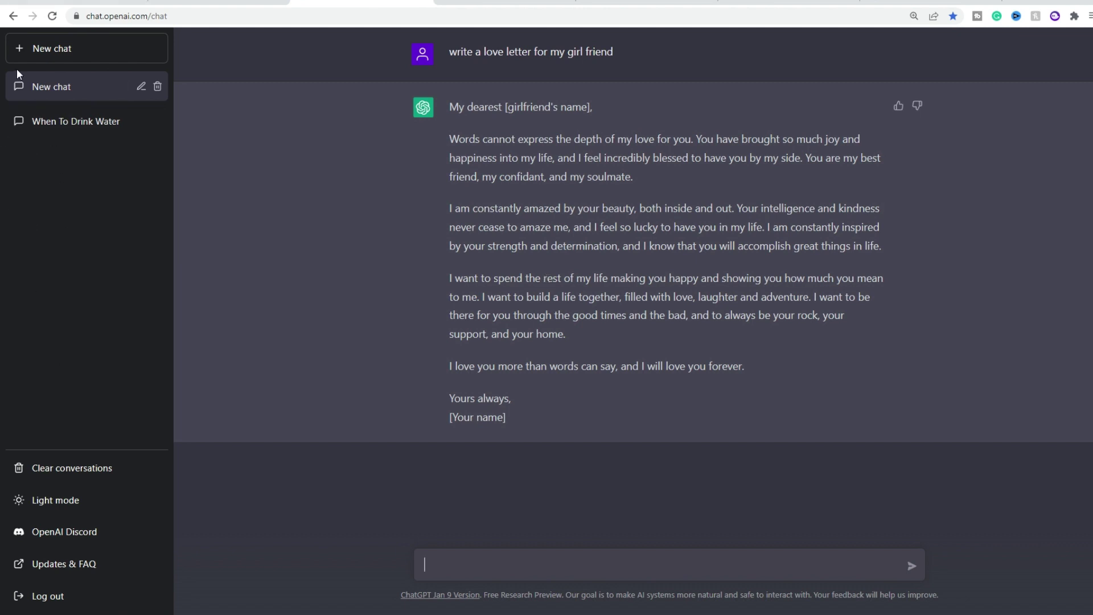
Start a new chat and submit the prompt "explain webapp develpment process".
left_click(71, 54)
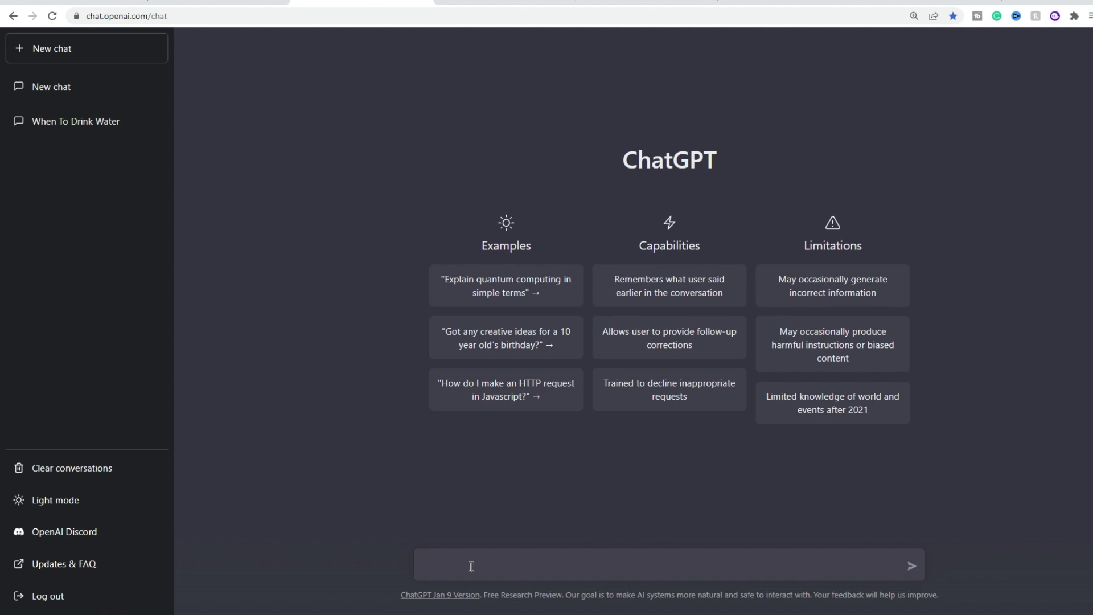
type("plaibn webapp develpment ")
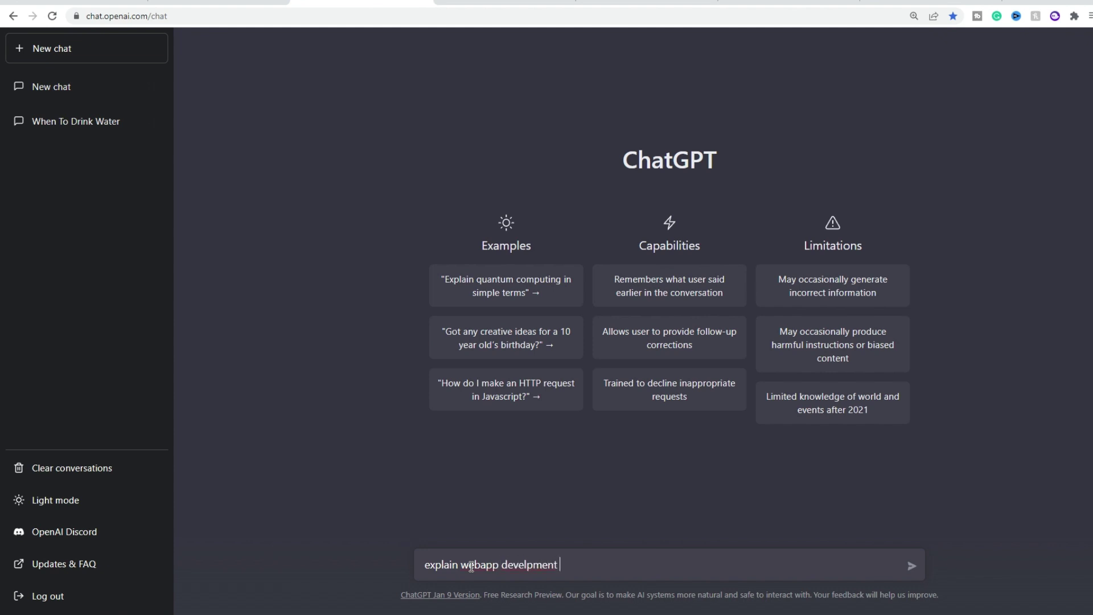
type("process")
key("Return")
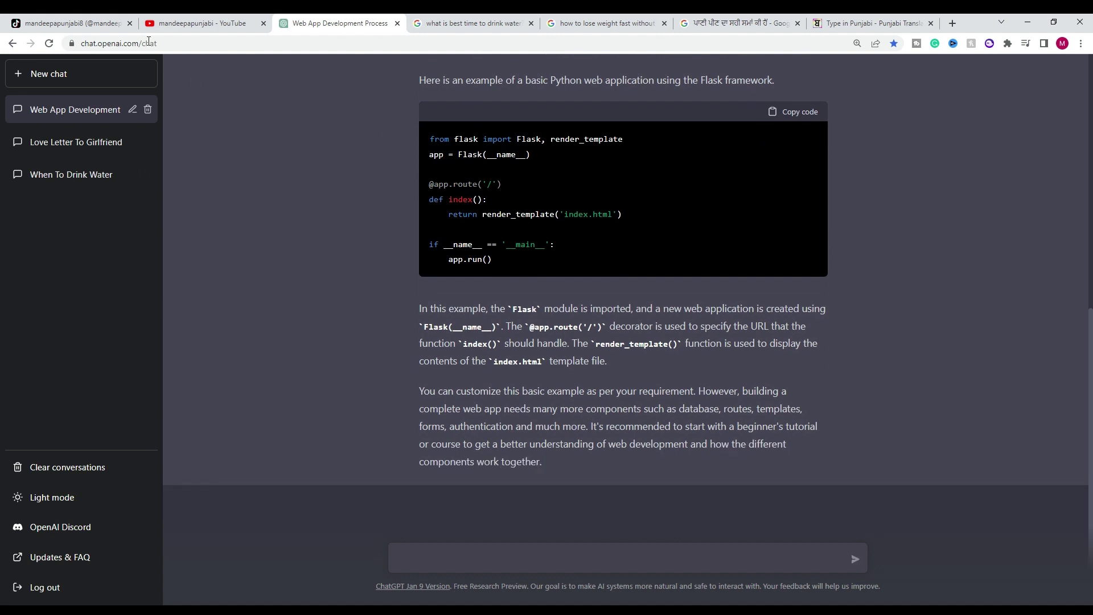
Start a new chat and try to submit the prompt "write a marketing plan for film promotion".
left_click(71, 80)
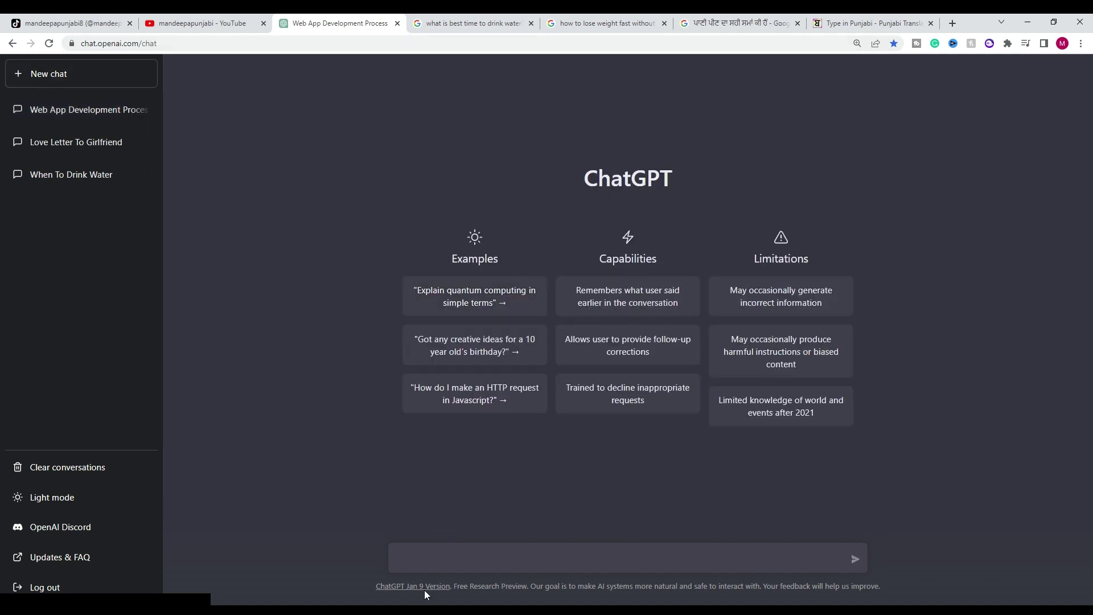
left_click(417, 558)
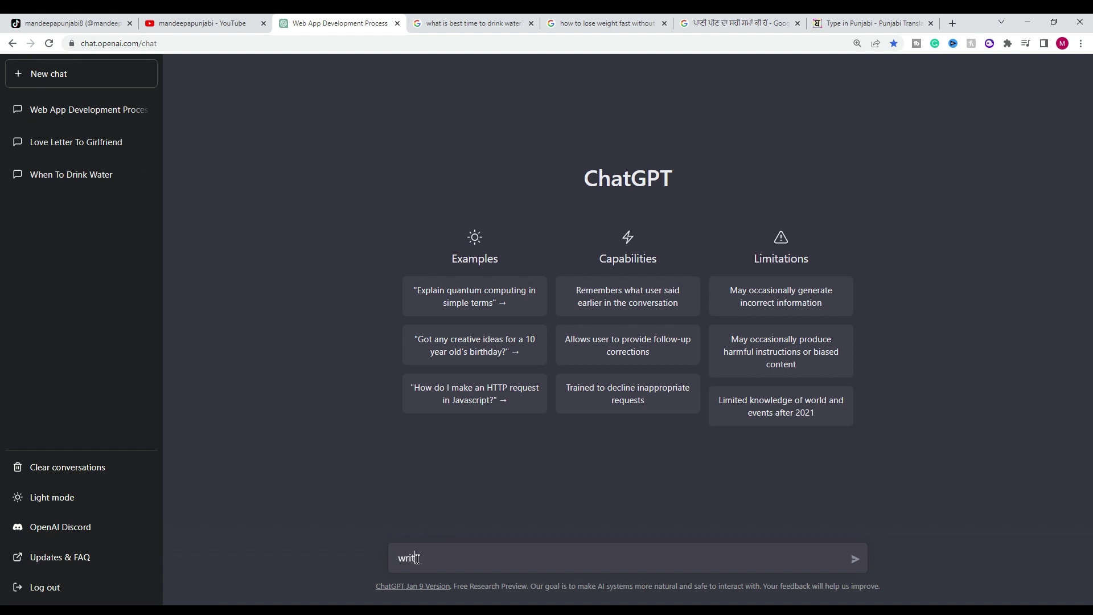
type("write a marketing plan for film pro")
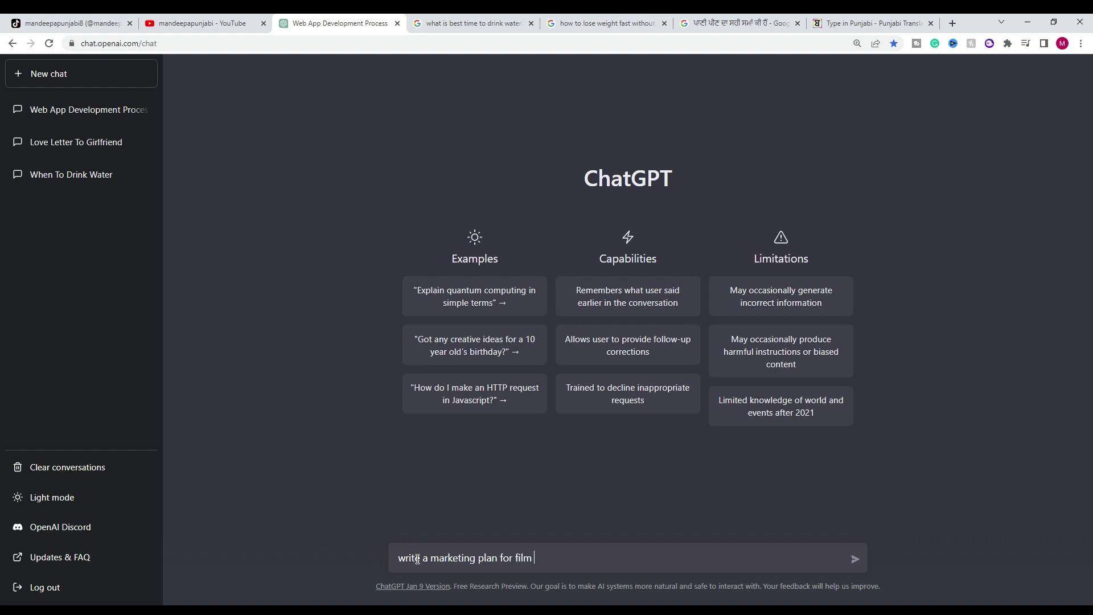
type("mtion")
key("Return")
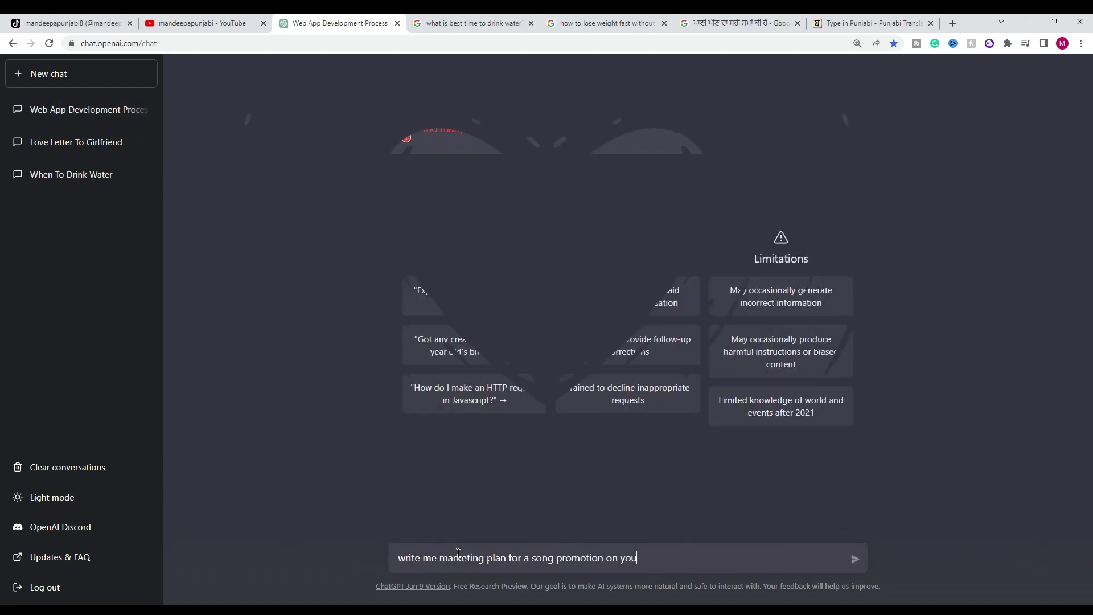
Submit the prompt "write me marketing plan for a song promotion on youtube" in the empty chat.
type("tube.")
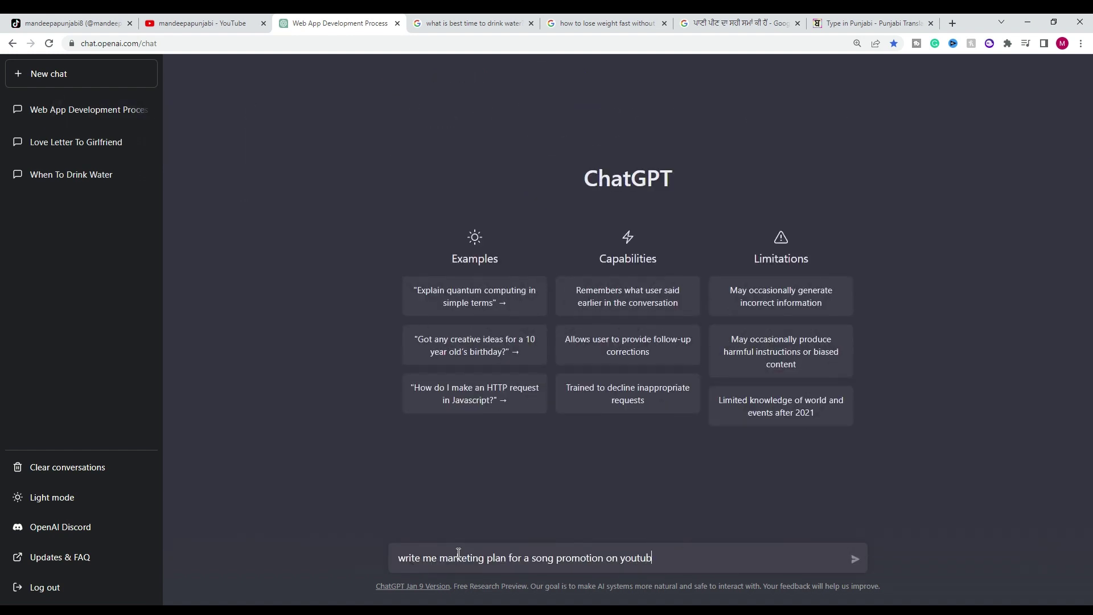
key("Return")
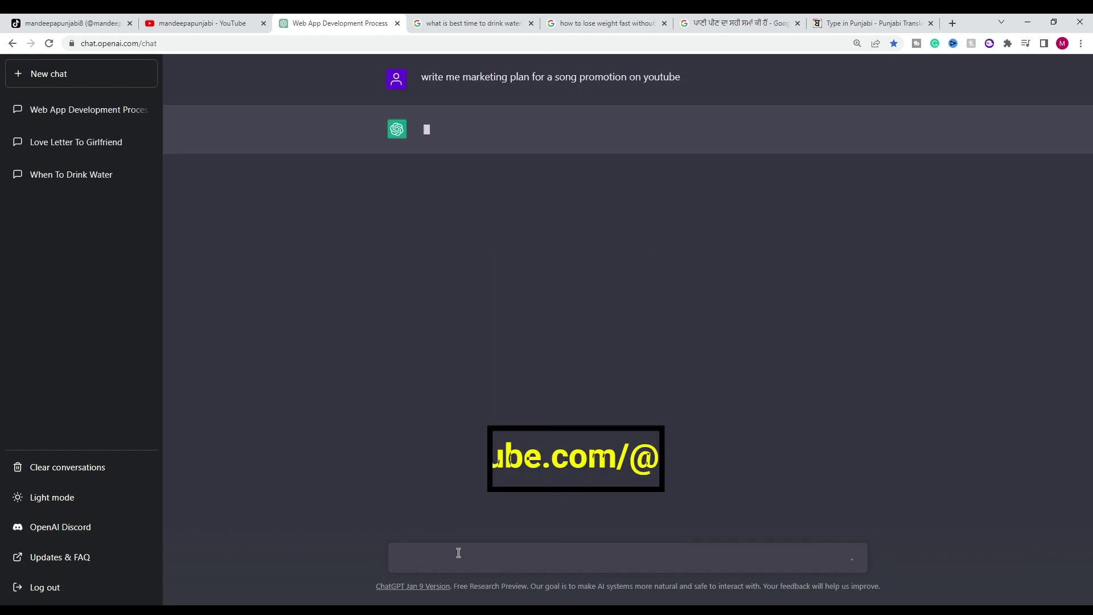